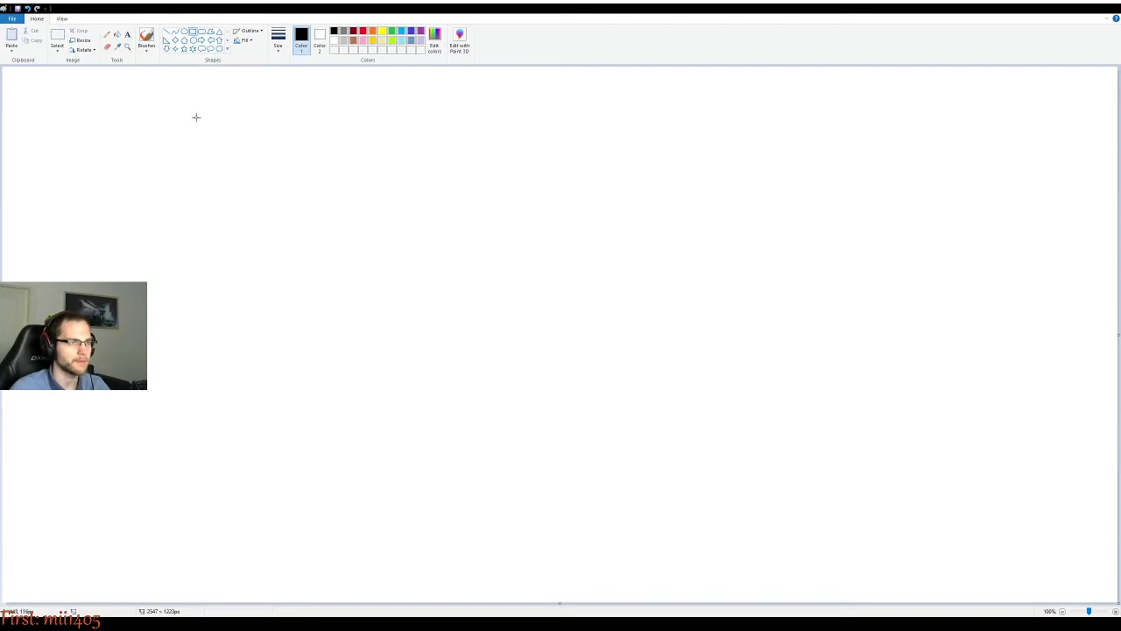
# Step: Draw the first rectangle near the top-left and handwrite 720 beside it
pyautogui.moveTo(185, 108)
pyautogui.mouseDown()
pyautogui.moveTo(332, 183)
pyautogui.moveTo(399, 224)
pyautogui.moveTo(404, 241)
pyautogui.mouseUp()
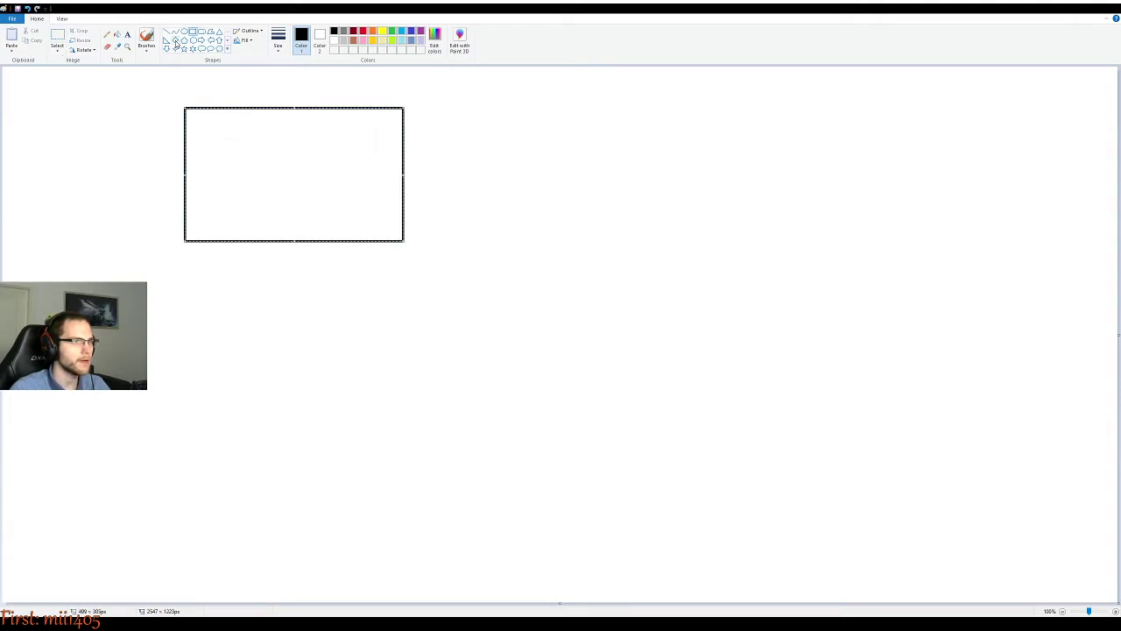
pyautogui.click(105, 37)
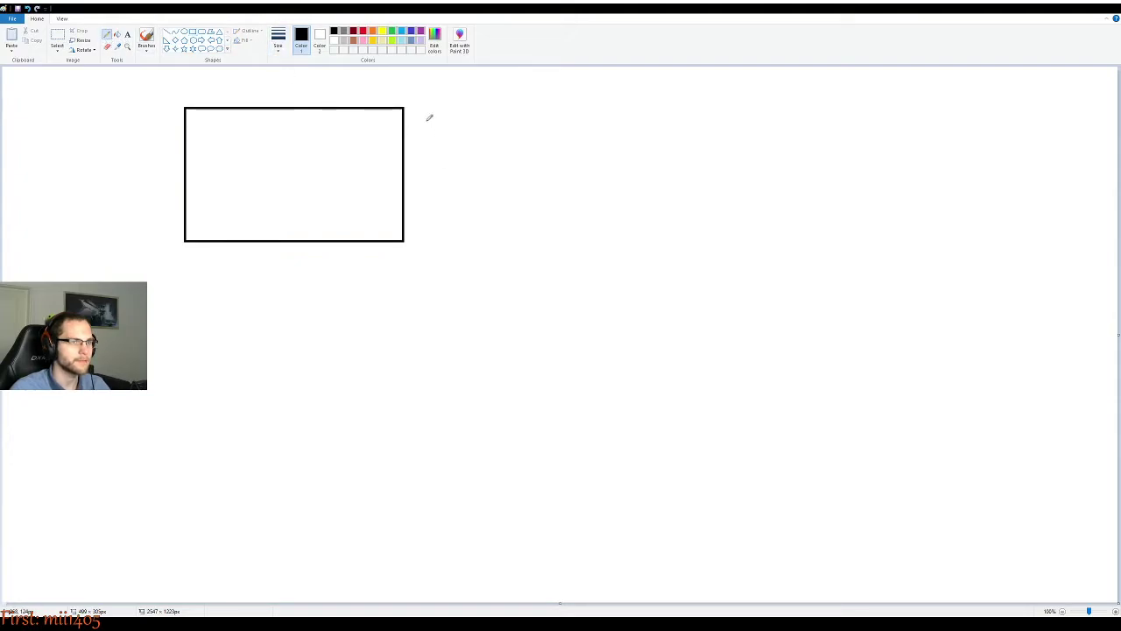
pyautogui.moveTo(428, 119)
pyautogui.mouseDown()
pyautogui.moveTo(433, 138)
pyautogui.moveTo(482, 113)
pyautogui.moveTo(495, 128)
pyautogui.moveTo(491, 111)
pyautogui.mouseUp()
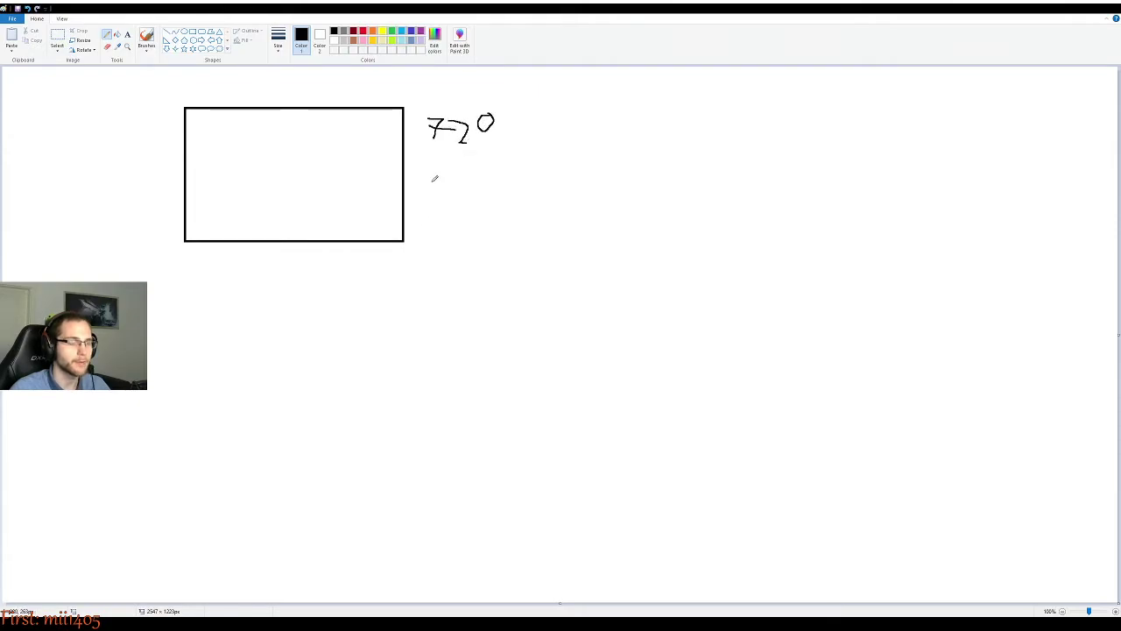
# Step: Draw a larger rectangle below the first and handwrite 1080 beside it
pyautogui.click(193, 32)
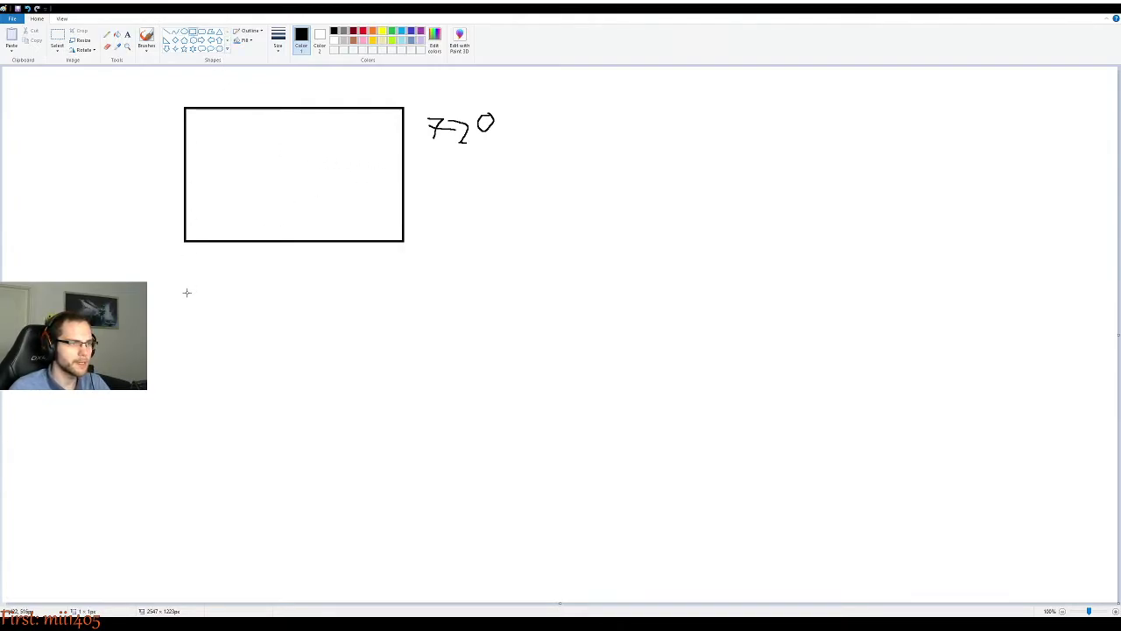
pyautogui.moveTo(187, 292); pyautogui.dragTo(530, 533)
pyautogui.click(107, 33)
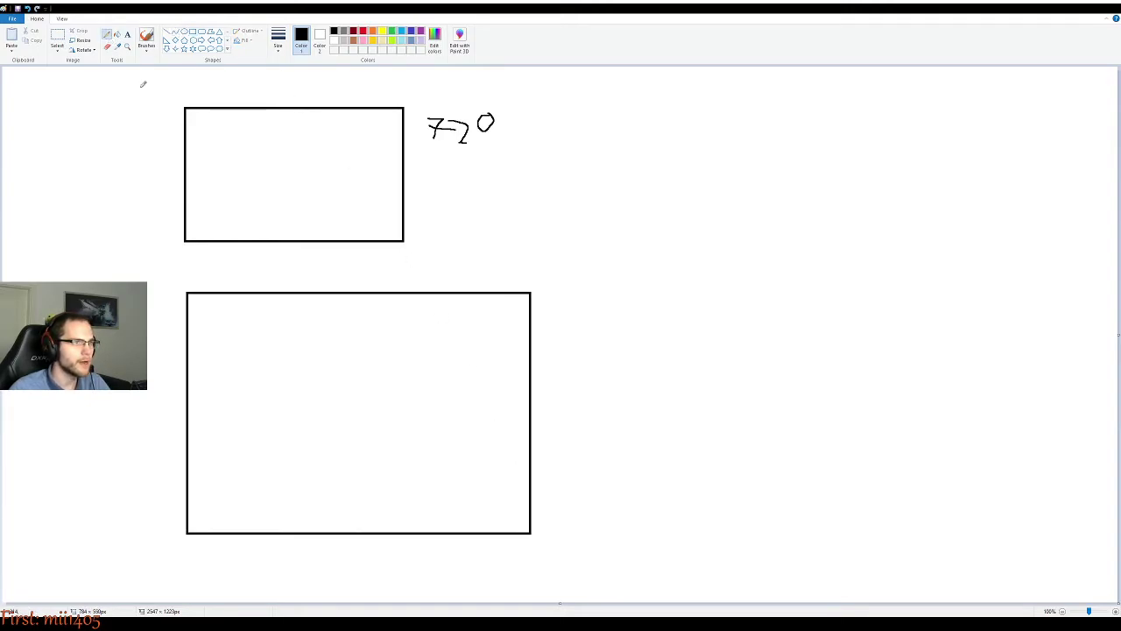
pyautogui.moveTo(547, 344)
pyautogui.mouseDown()
pyautogui.moveTo(555, 333)
pyautogui.moveTo(554, 361)
pyautogui.moveTo(581, 349)
pyautogui.moveTo(573, 333)
pyautogui.moveTo(592, 350)
pyautogui.moveTo(592, 326)
pyautogui.moveTo(617, 346)
pyautogui.moveTo(615, 332)
pyautogui.mouseUp()
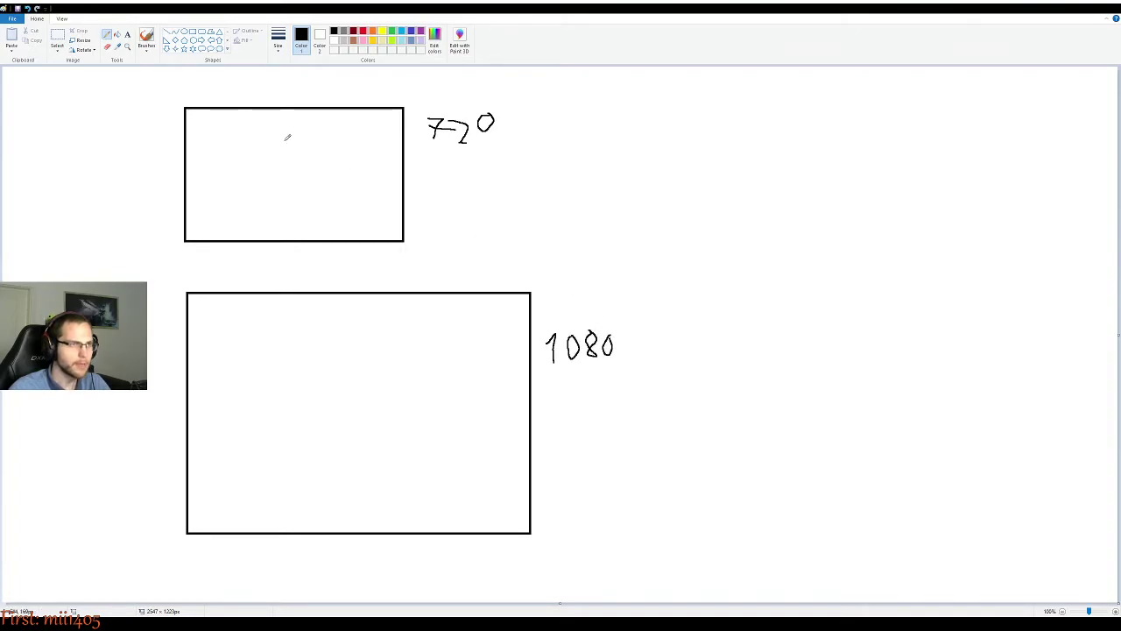
# Step: Sketch yellow crop marks inside the upper 720 rectangle
pyautogui.click(382, 31)
pyautogui.moveTo(200, 219); pyautogui.dragTo(203, 201)
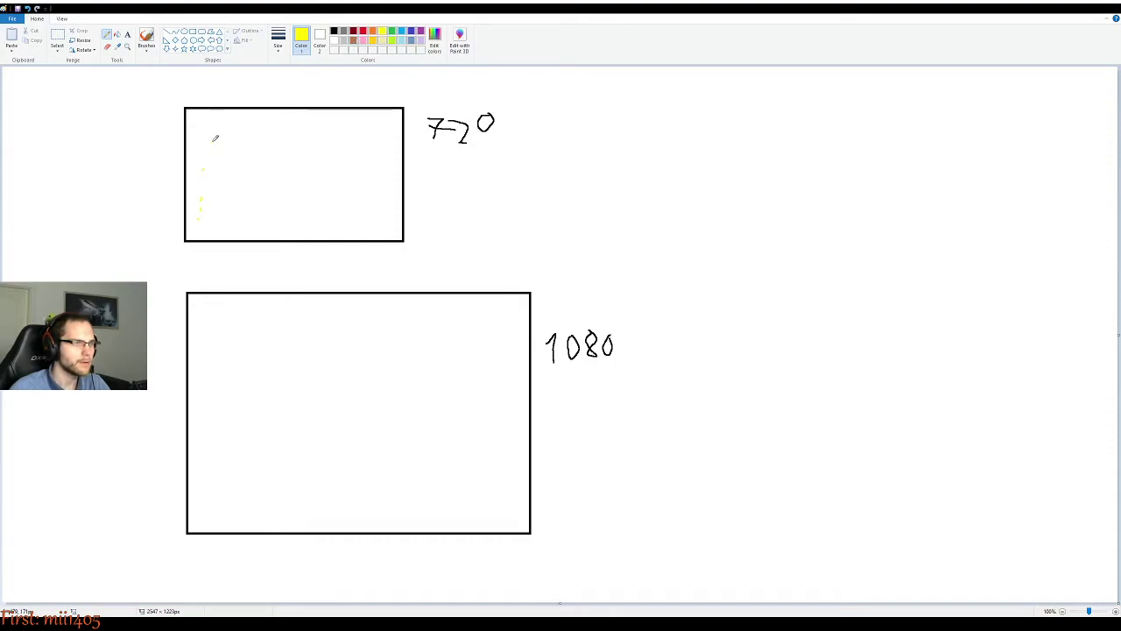
pyautogui.moveTo(214, 138)
pyautogui.mouseDown()
pyautogui.moveTo(293, 126)
pyautogui.moveTo(375, 138)
pyautogui.moveTo(370, 205)
pyautogui.mouseUp()
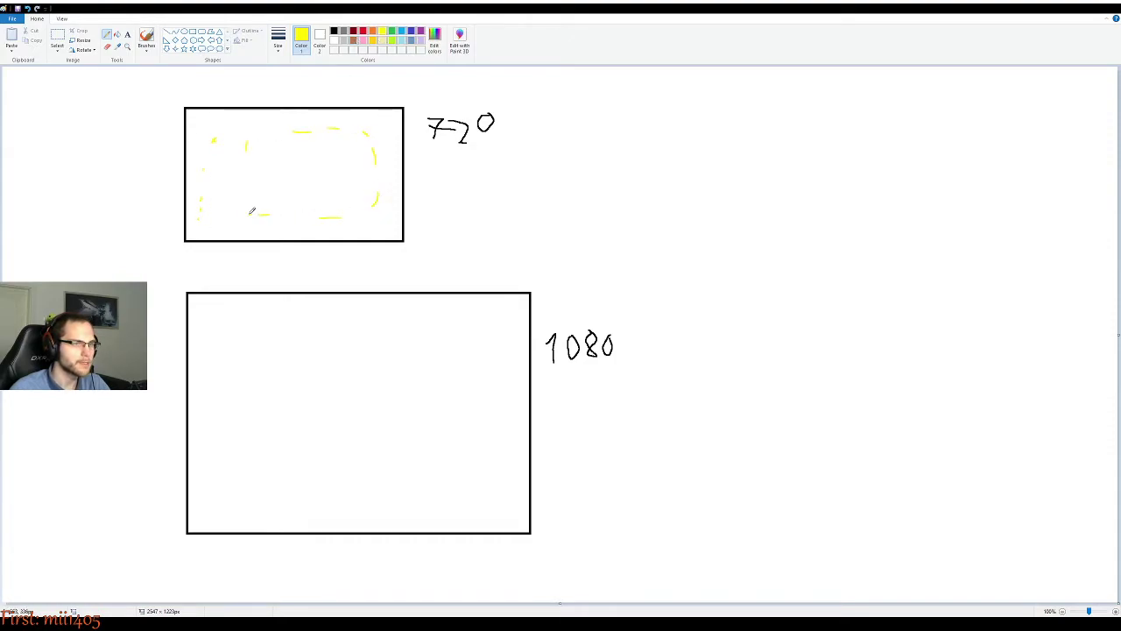
pyautogui.moveTo(252, 211)
pyautogui.mouseDown()
pyautogui.moveTo(296, 166)
pyautogui.moveTo(341, 185)
pyautogui.mouseUp()
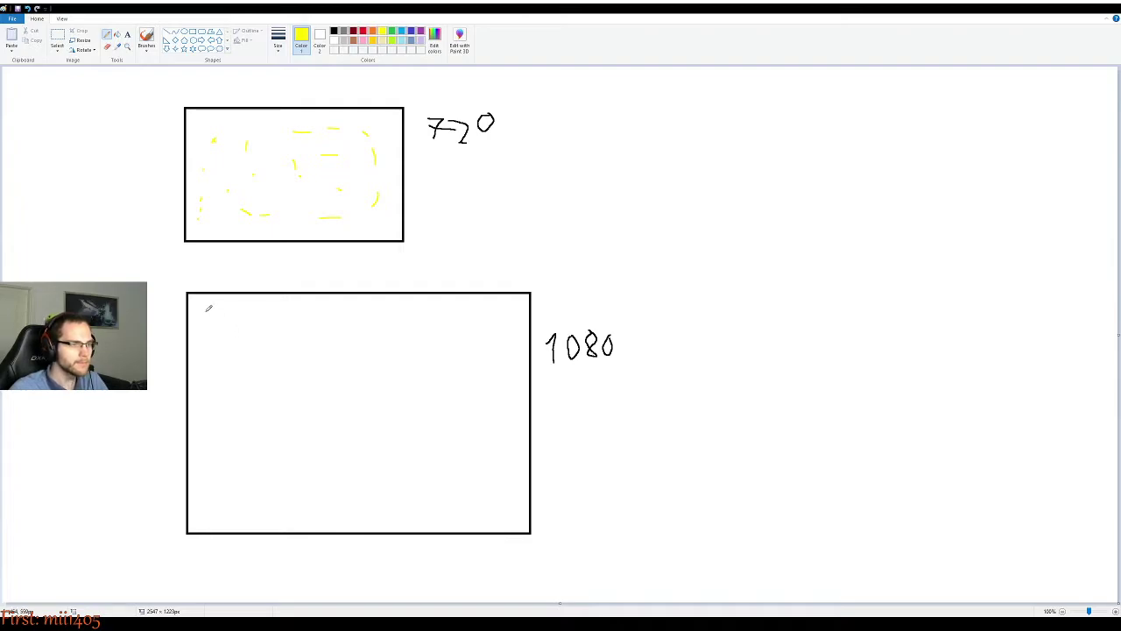
# Step: Dot and dash yellow crop marks around the edges of the lower 1080 rectangle
pyautogui.click(317, 326)
pyautogui.moveTo(404, 336); pyautogui.dragTo(413, 332)
pyautogui.click(468, 317)
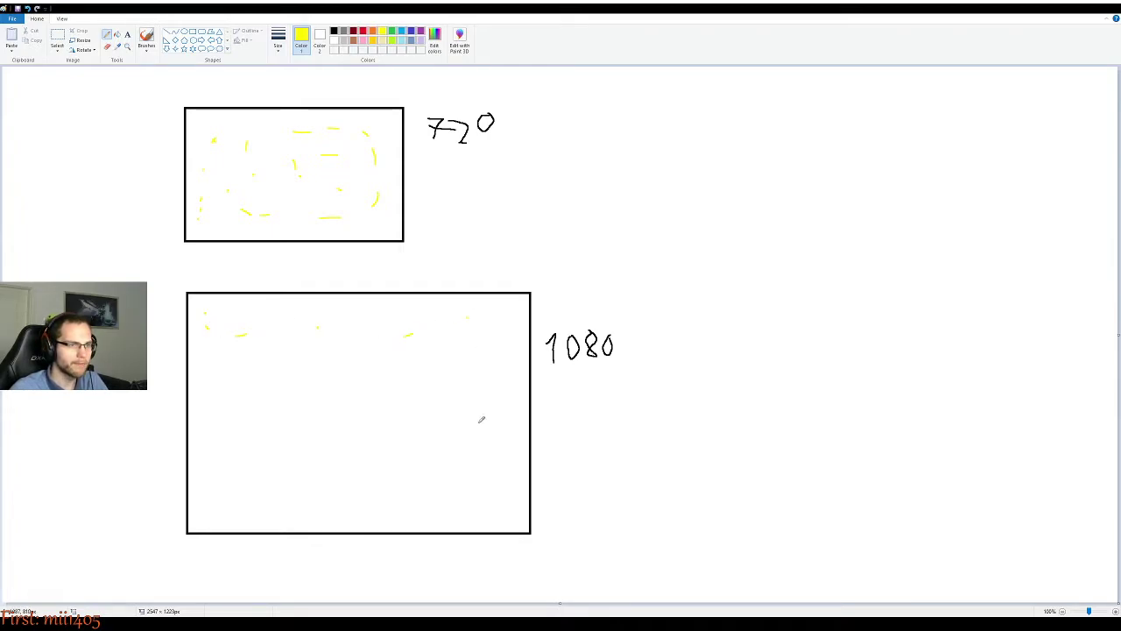
pyautogui.click(474, 447)
pyautogui.moveTo(295, 485); pyautogui.dragTo(305, 481)
pyautogui.moveTo(220, 474); pyautogui.dragTo(235, 482)
pyautogui.moveTo(219, 431); pyautogui.dragTo(228, 406)
# Step: Fill the middle of the 1080 rectangle with more yellow dashes, a vertical line and a dot
pyautogui.moveTo(468, 392); pyautogui.dragTo(479, 373)
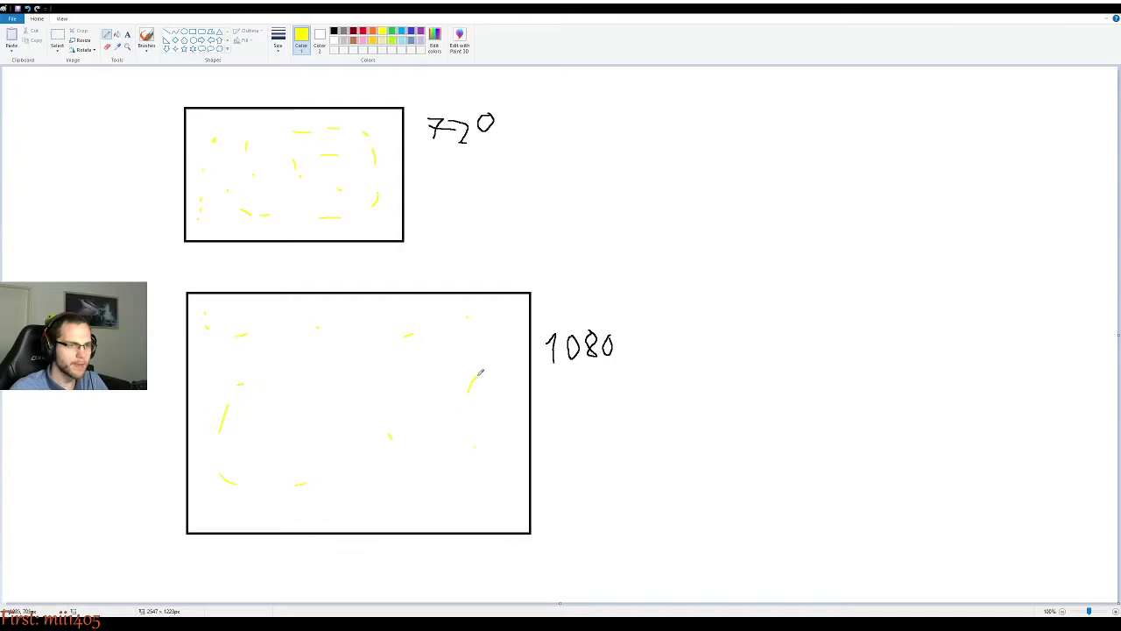
pyautogui.moveTo(310, 430); pyautogui.dragTo(309, 378)
pyautogui.moveTo(392, 380); pyautogui.dragTo(406, 388)
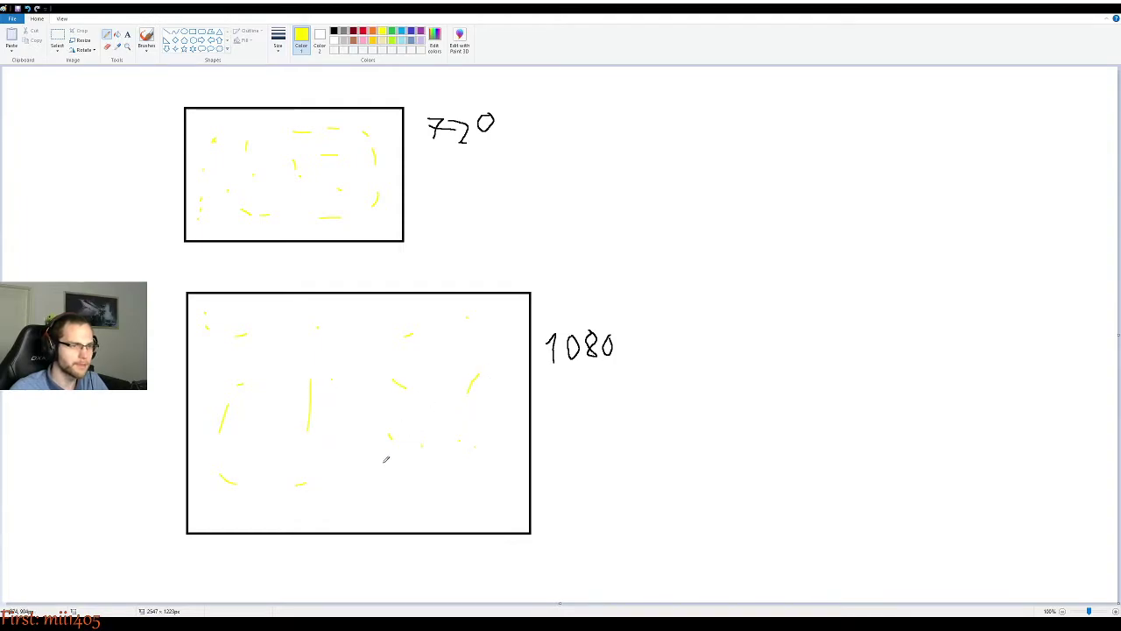
pyautogui.moveTo(344, 432); pyautogui.dragTo(358, 457)
pyautogui.moveTo(350, 398); pyautogui.dragTo(385, 402)
pyautogui.click(439, 424)
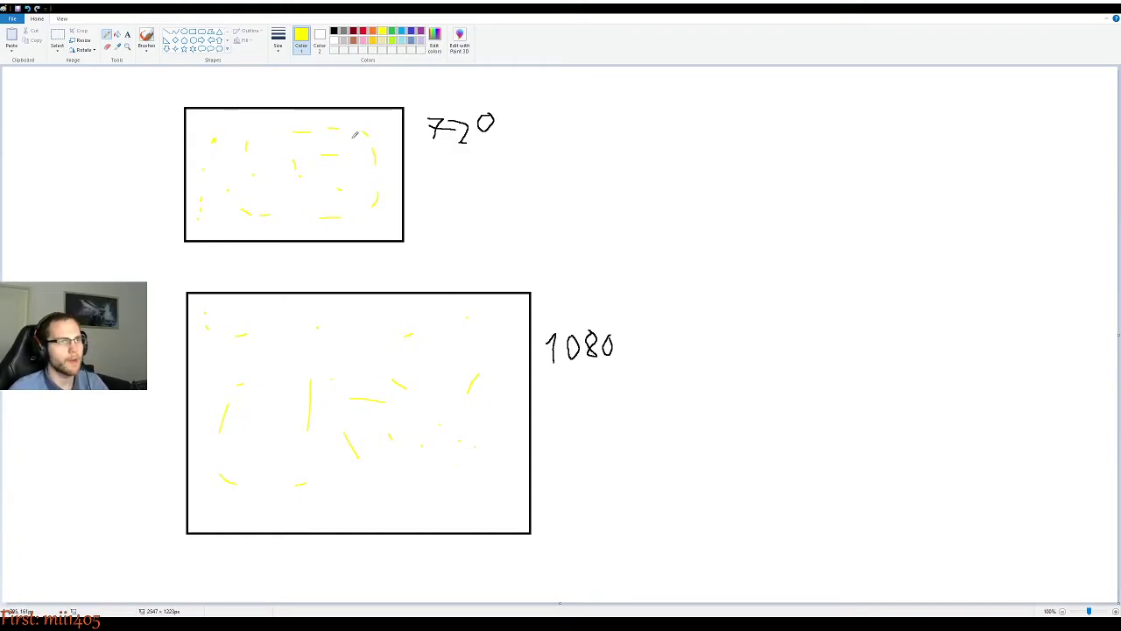
pyautogui.click(401, 32)
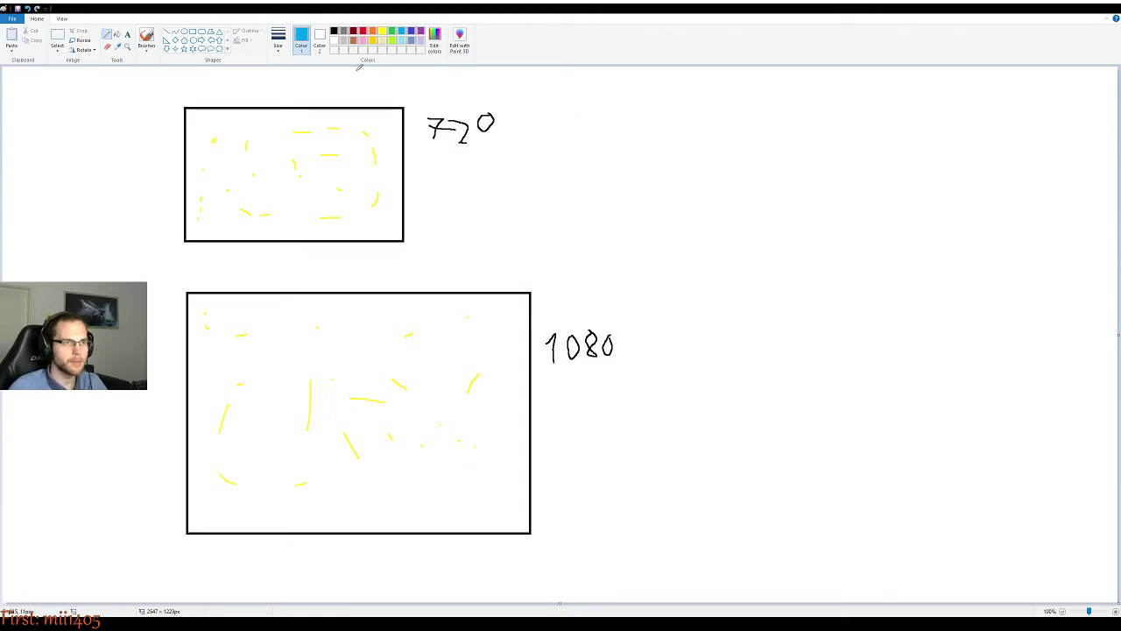
# Step: Set the Rectangle shape to a solid blue fill
pyautogui.click(192, 32)
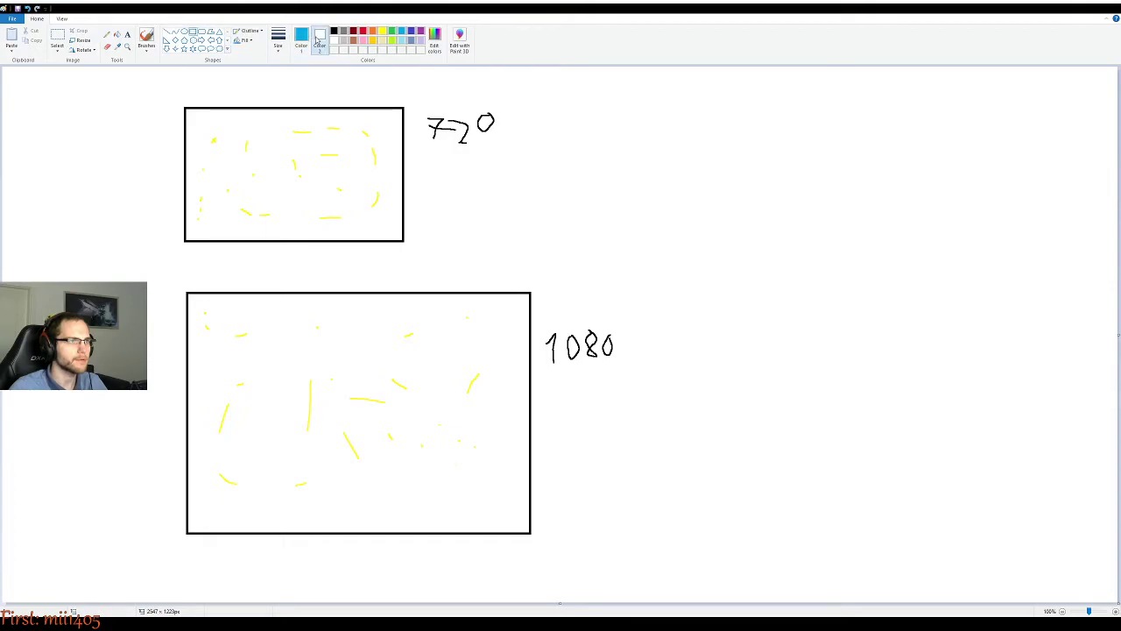
pyautogui.click(318, 39)
pyautogui.click(402, 32)
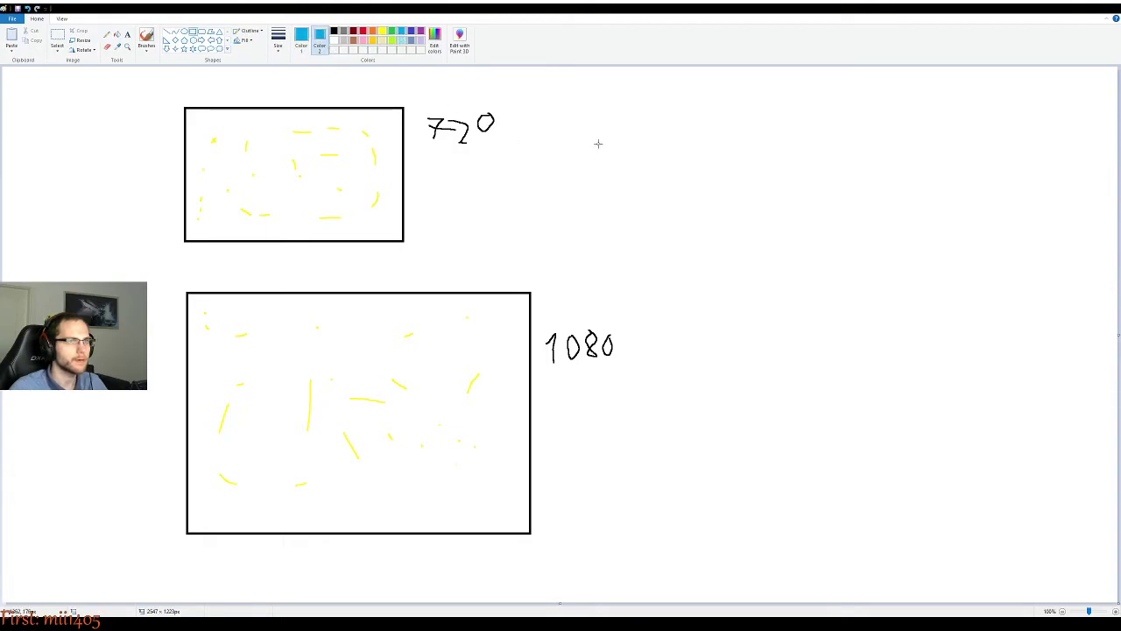
# Step: Draw a large blue rectangle right of the 720 label after two undone attempts, then enlarge it
pyautogui.moveTo(578, 107); pyautogui.dragTo(672, 175)
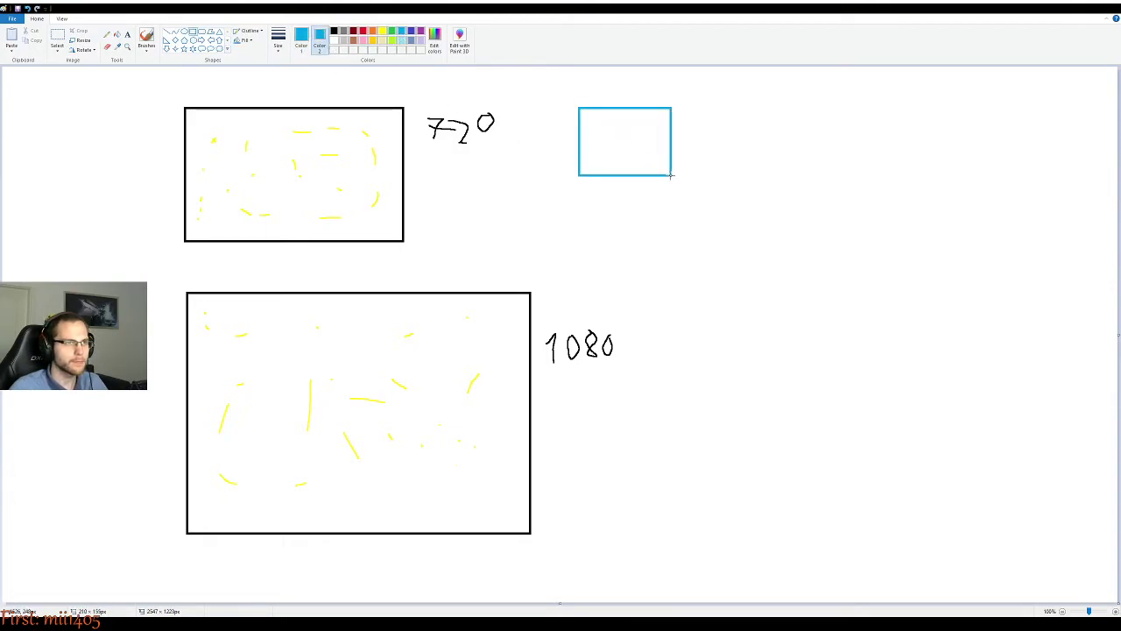
pyautogui.hotkey('ctrl', 'z')
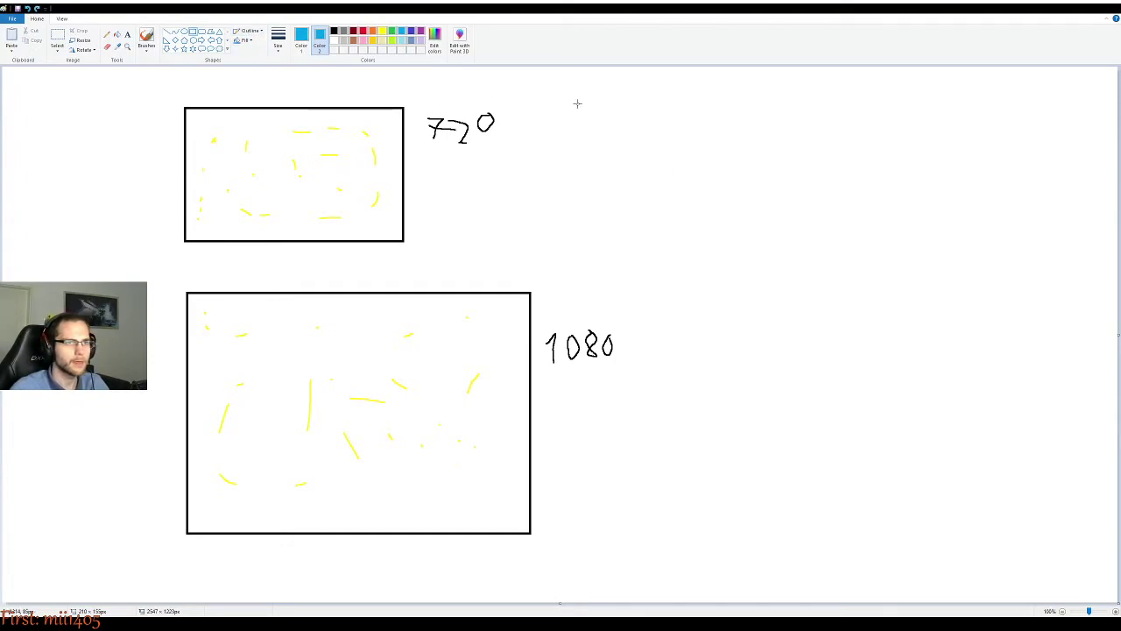
pyautogui.moveTo(577, 103); pyautogui.dragTo(627, 149)
pyautogui.hotkey('ctrl', 'z')
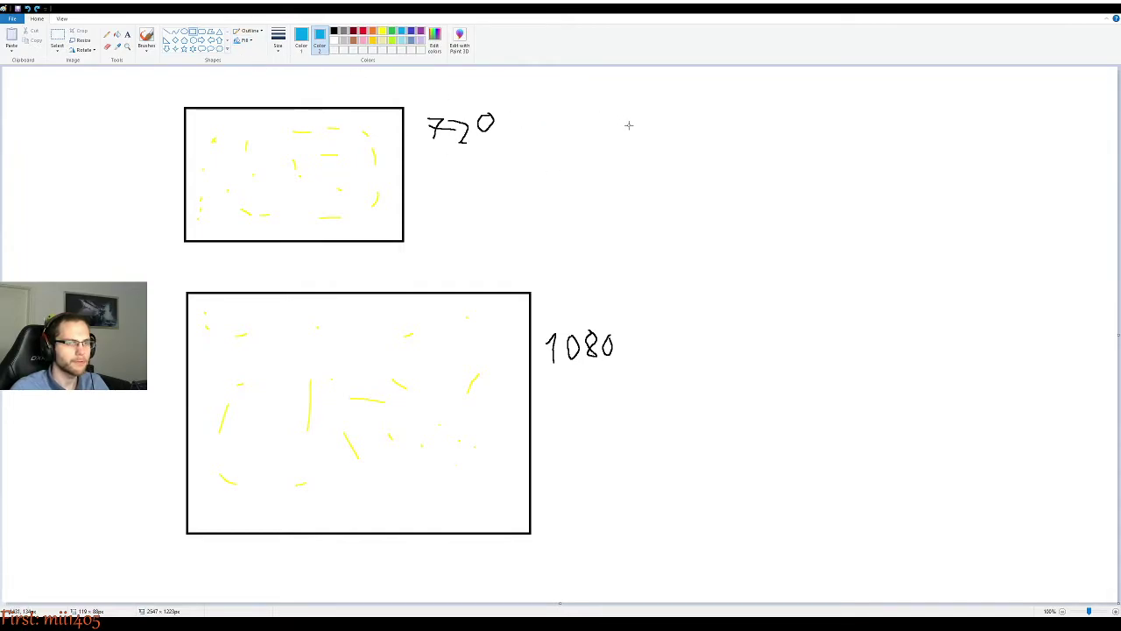
pyautogui.moveTo(643, 117)
pyautogui.mouseDown()
pyautogui.moveTo(749, 196)
pyautogui.moveTo(880, 261)
pyautogui.mouseUp()
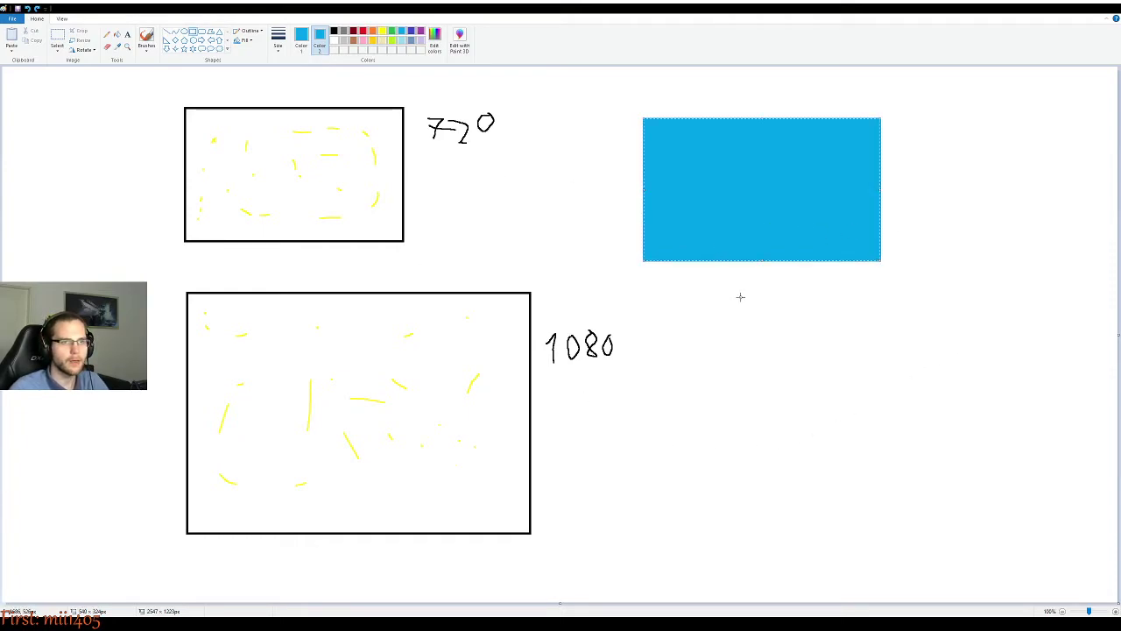
pyautogui.moveTo(880, 260); pyautogui.dragTo(955, 298)
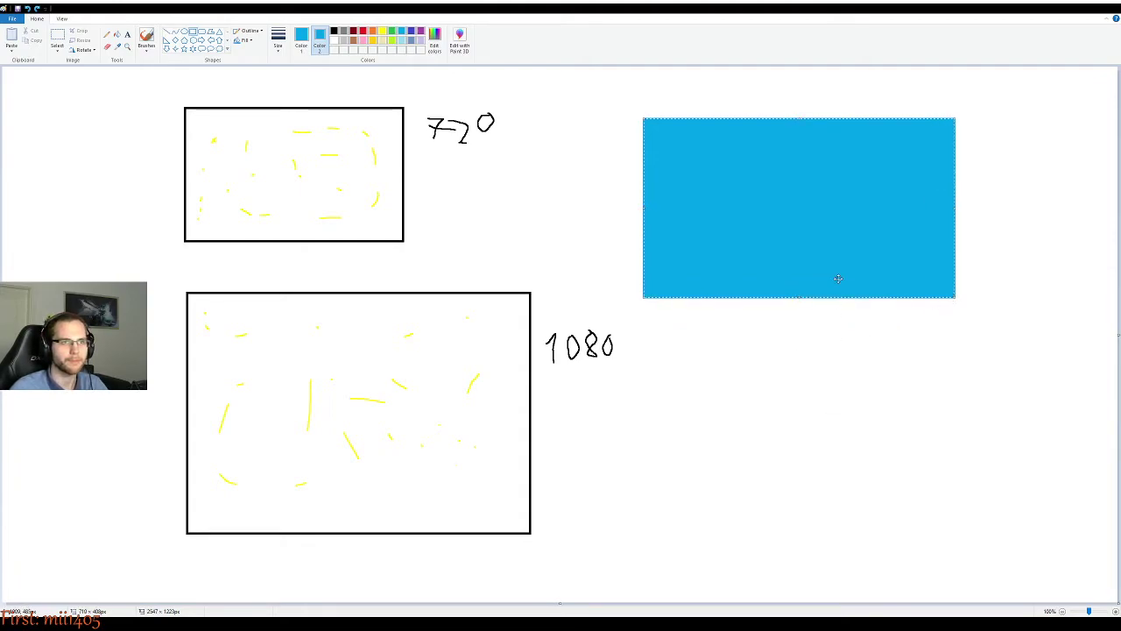
# Step: Try the blue block over the 720 box and inside the 1080 box, then fix it upper right
pyautogui.moveTo(845, 227); pyautogui.dragTo(316, 207)
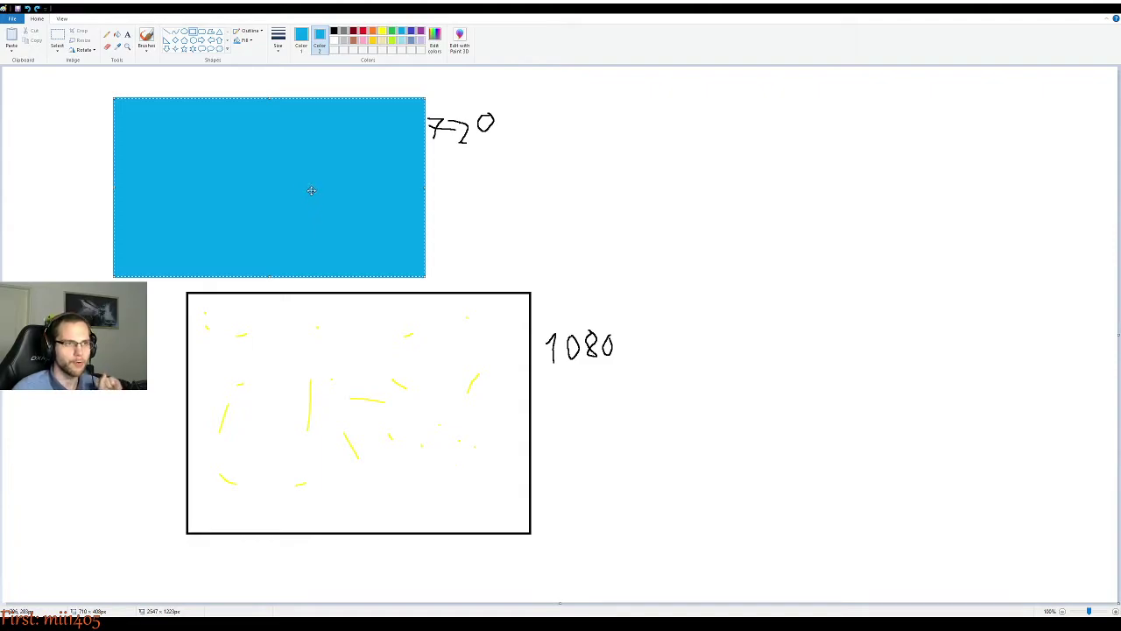
pyautogui.moveTo(312, 189); pyautogui.dragTo(387, 382)
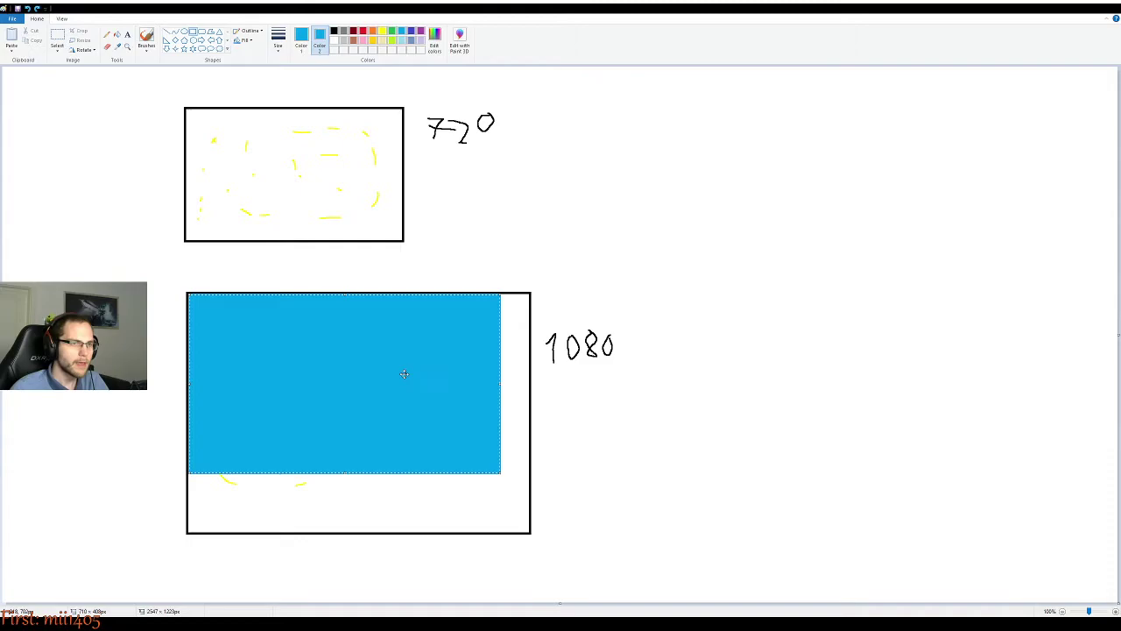
pyautogui.moveTo(406, 374); pyautogui.dragTo(421, 411)
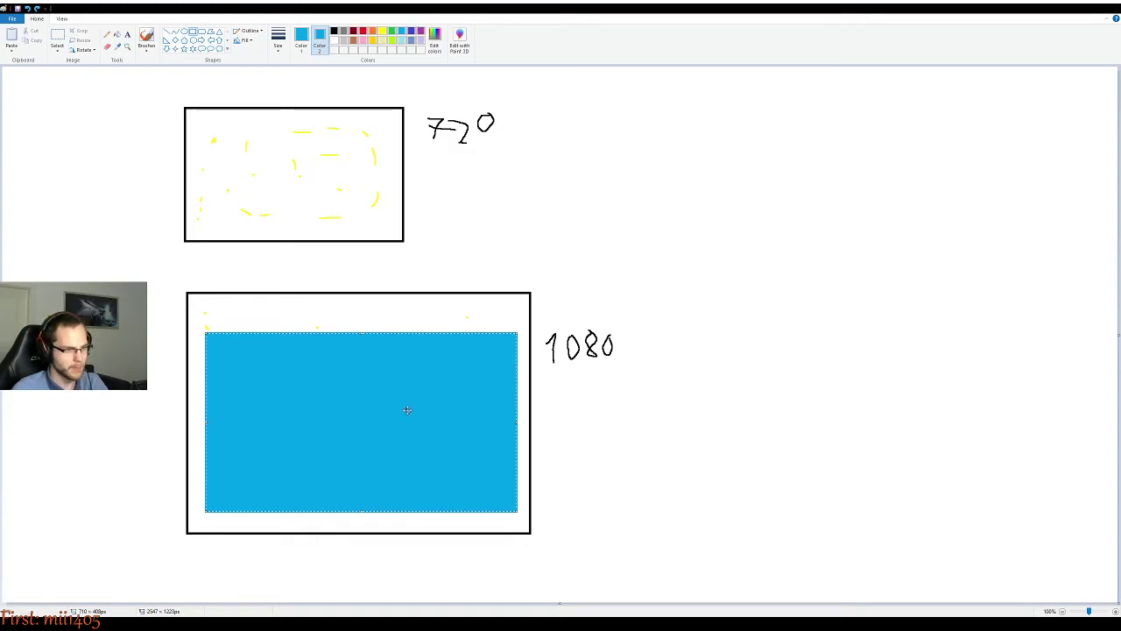
pyautogui.moveTo(408, 409); pyautogui.dragTo(757, 166)
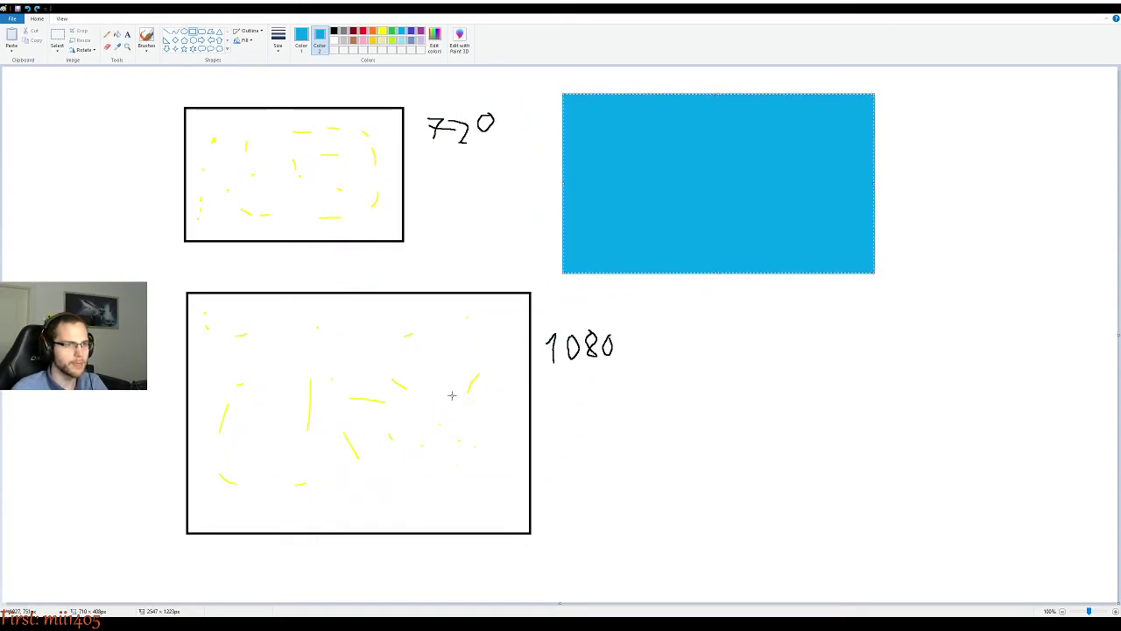
pyautogui.click(628, 414)
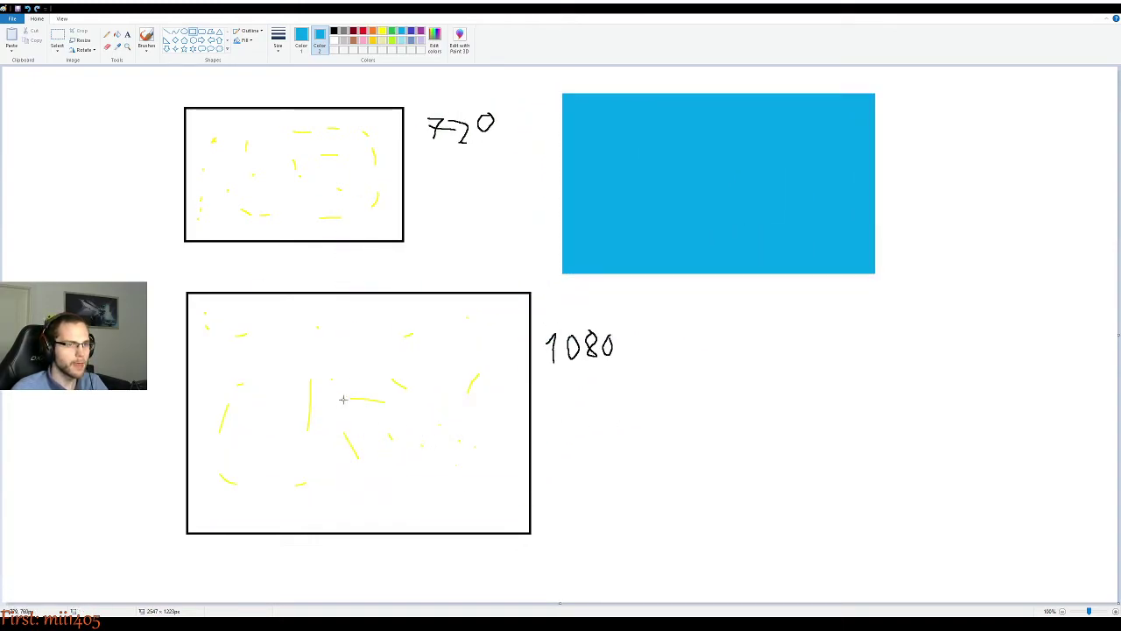
# Step: Set the Pencil to black, then draw and undo two trial arrows
pyautogui.click(107, 33)
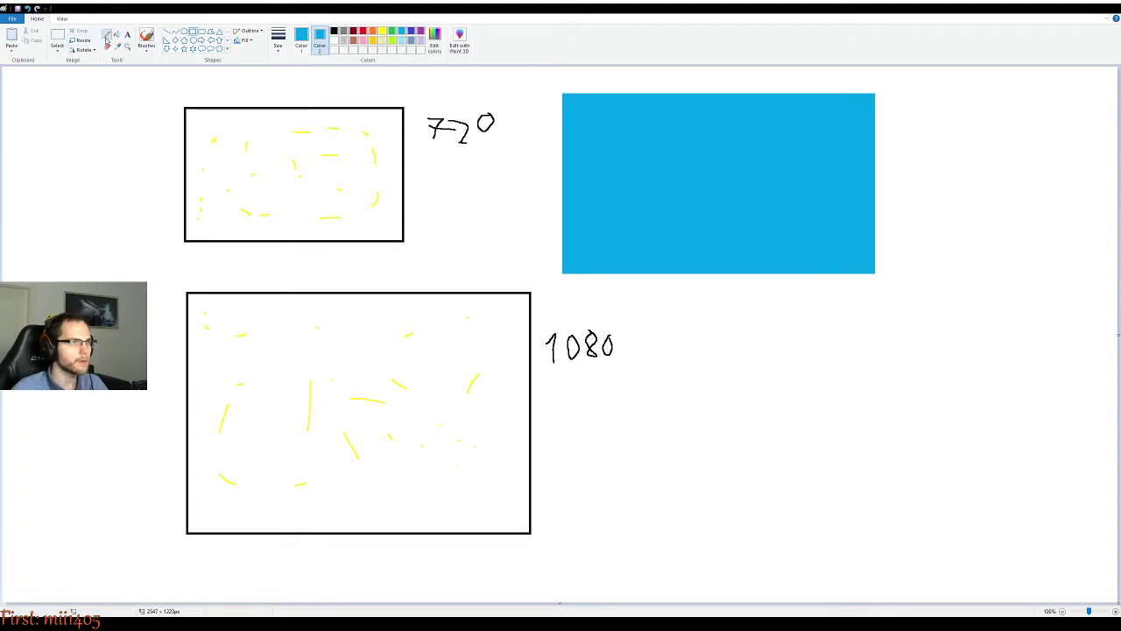
pyautogui.click(301, 37)
pyautogui.click(333, 31)
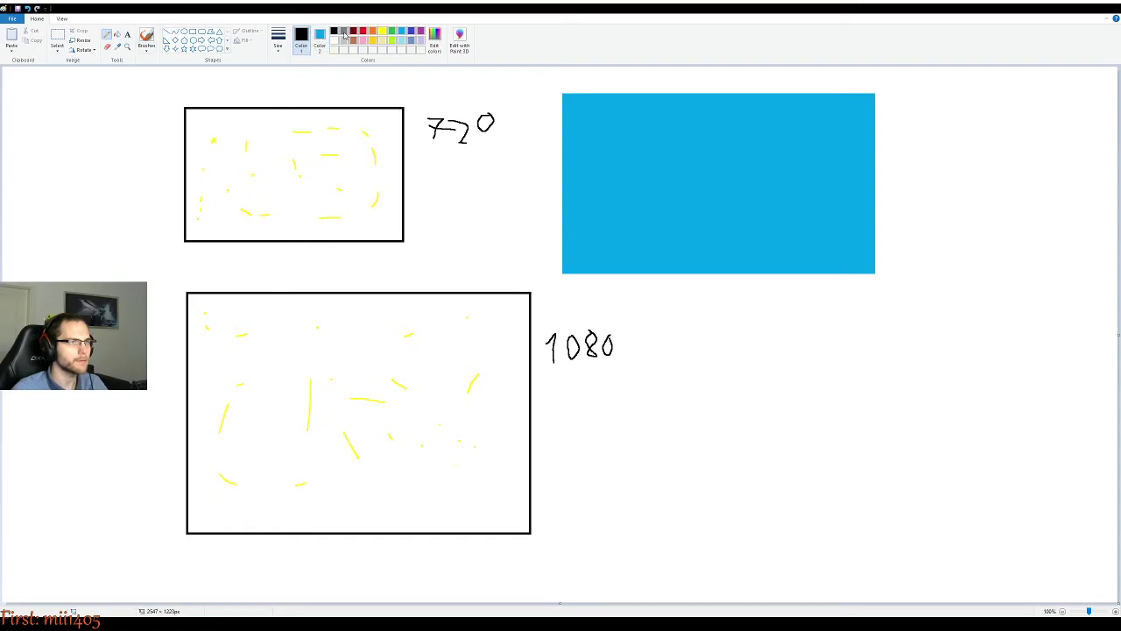
pyautogui.moveTo(617, 442)
pyautogui.mouseDown()
pyautogui.moveTo(538, 432)
pyautogui.moveTo(556, 454)
pyautogui.mouseUp()
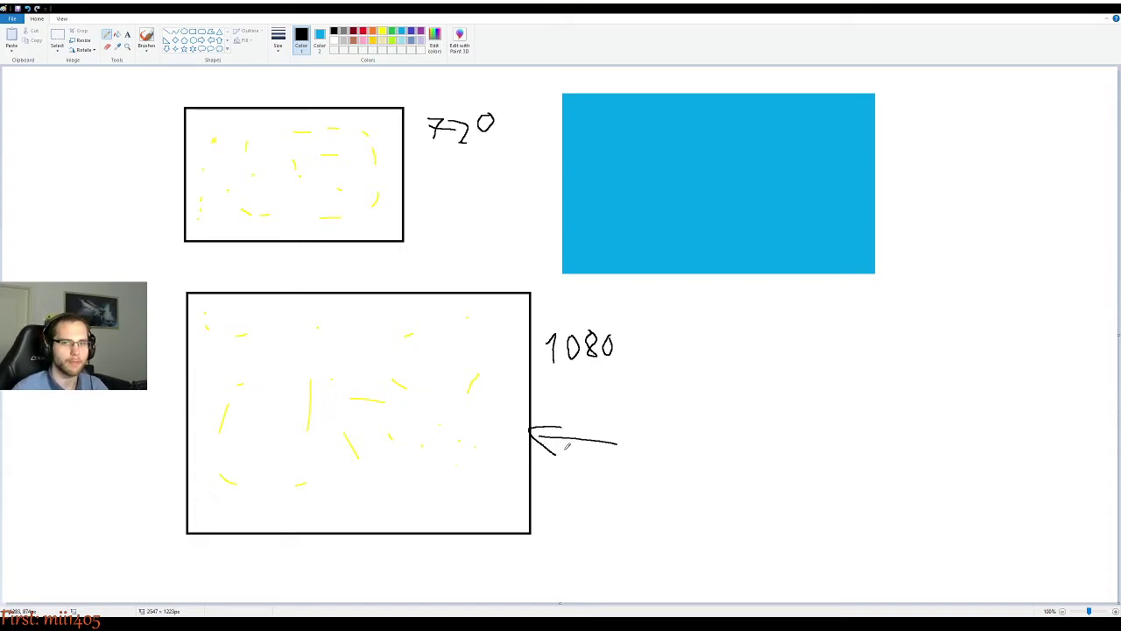
pyautogui.hotkey('ctrl', 'z')
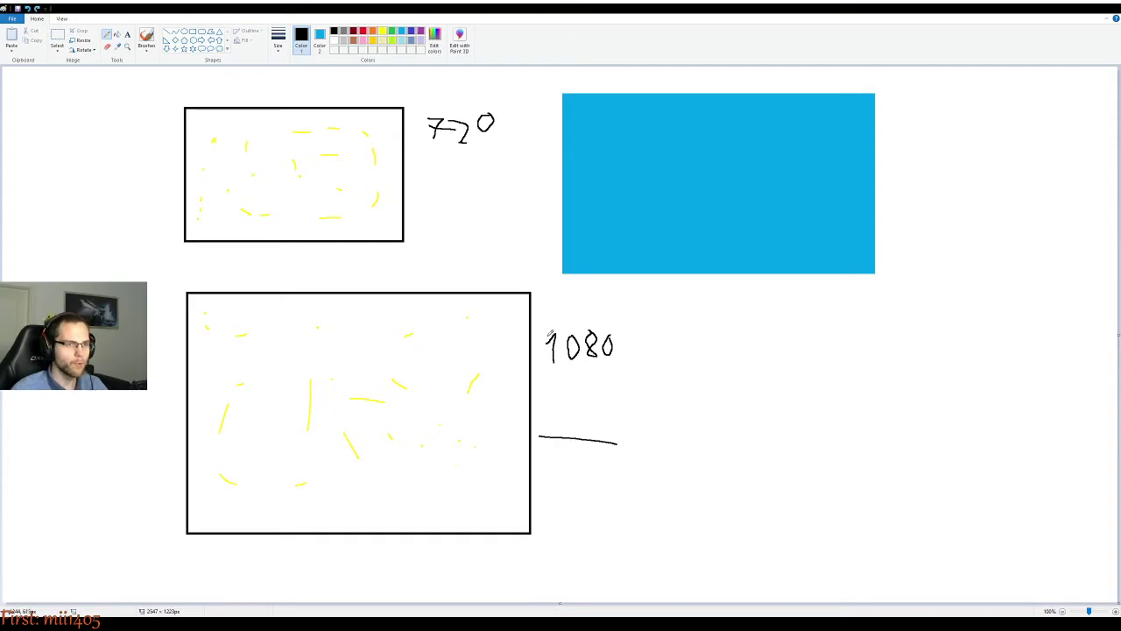
pyautogui.hotkey('ctrl', 'z')
pyautogui.moveTo(488, 187)
pyautogui.mouseDown()
pyautogui.moveTo(438, 190)
pyautogui.moveTo(477, 196)
pyautogui.mouseUp()
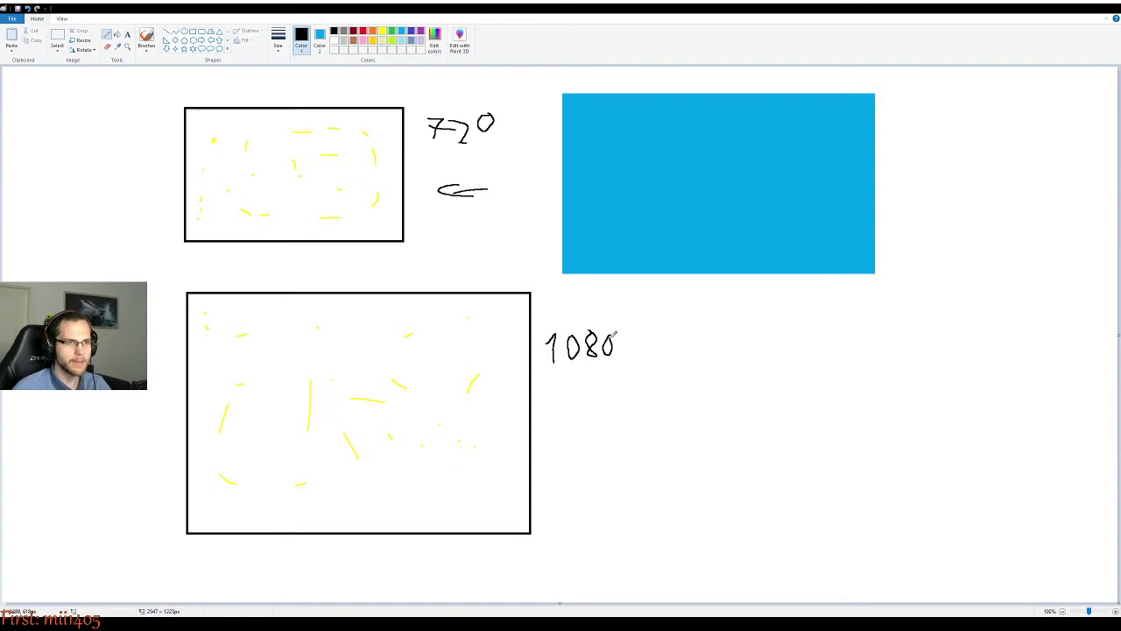
pyautogui.hotkey('ctrl', 'z')
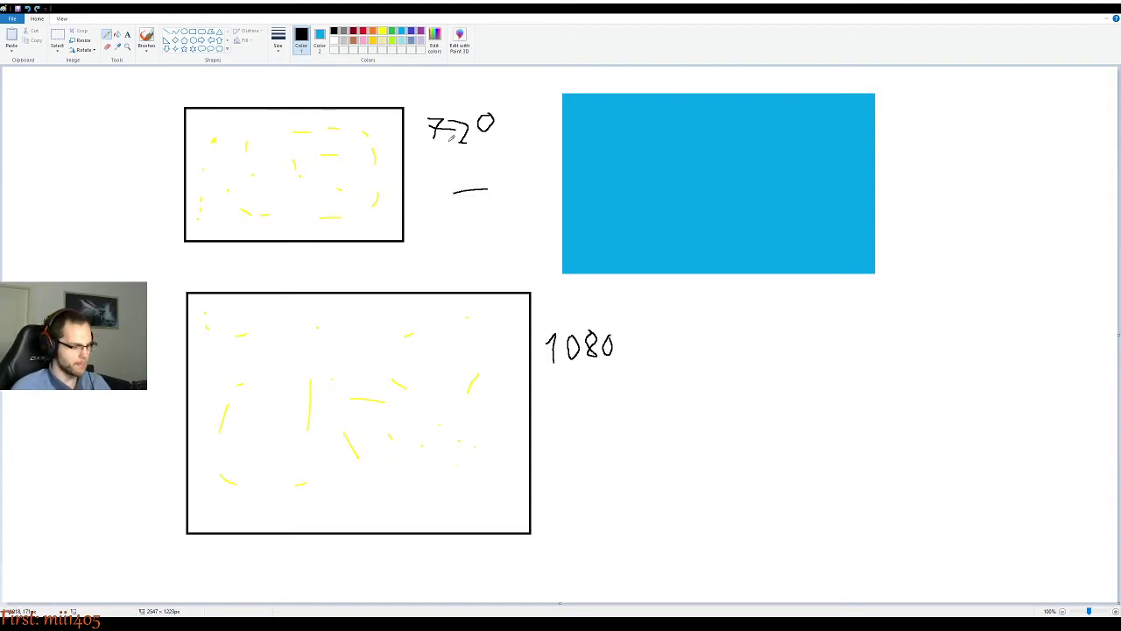
pyautogui.hotkey('ctrl', 'z')
# Step: Circle the 720 label, draw an arrow to the blue block, and write 'Bitrat' beside it
pyautogui.moveTo(472, 99)
pyautogui.mouseDown()
pyautogui.moveTo(419, 127)
pyautogui.moveTo(511, 129)
pyautogui.moveTo(473, 93)
pyautogui.moveTo(450, 97)
pyautogui.mouseUp()
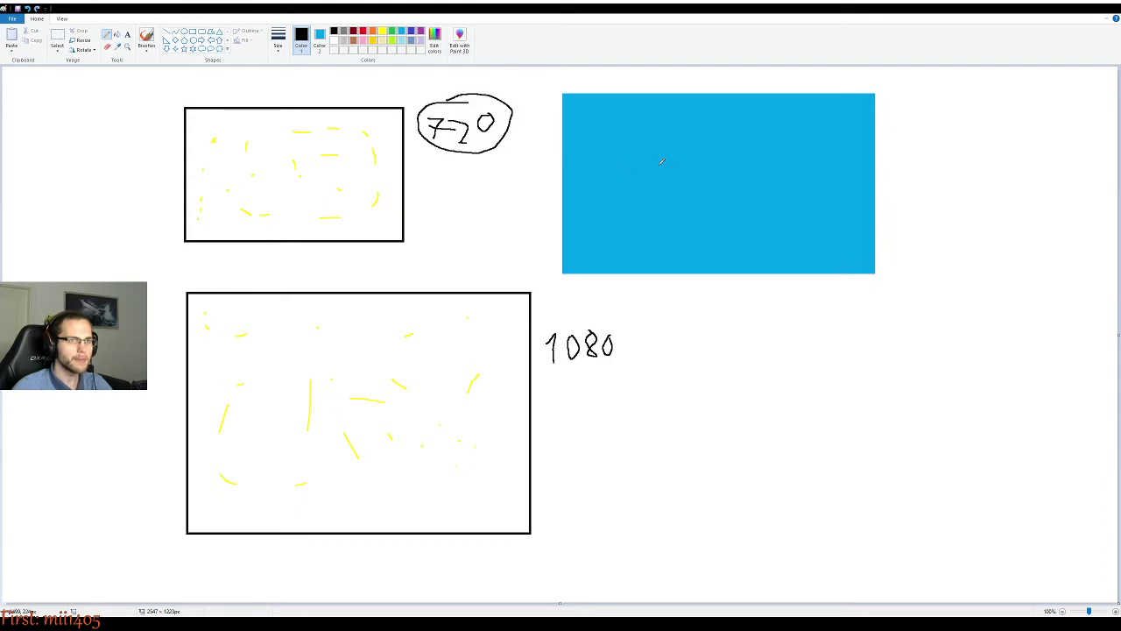
pyautogui.moveTo(518, 221)
pyautogui.mouseDown()
pyautogui.moveTo(551, 209)
pyautogui.moveTo(536, 221)
pyautogui.mouseUp()
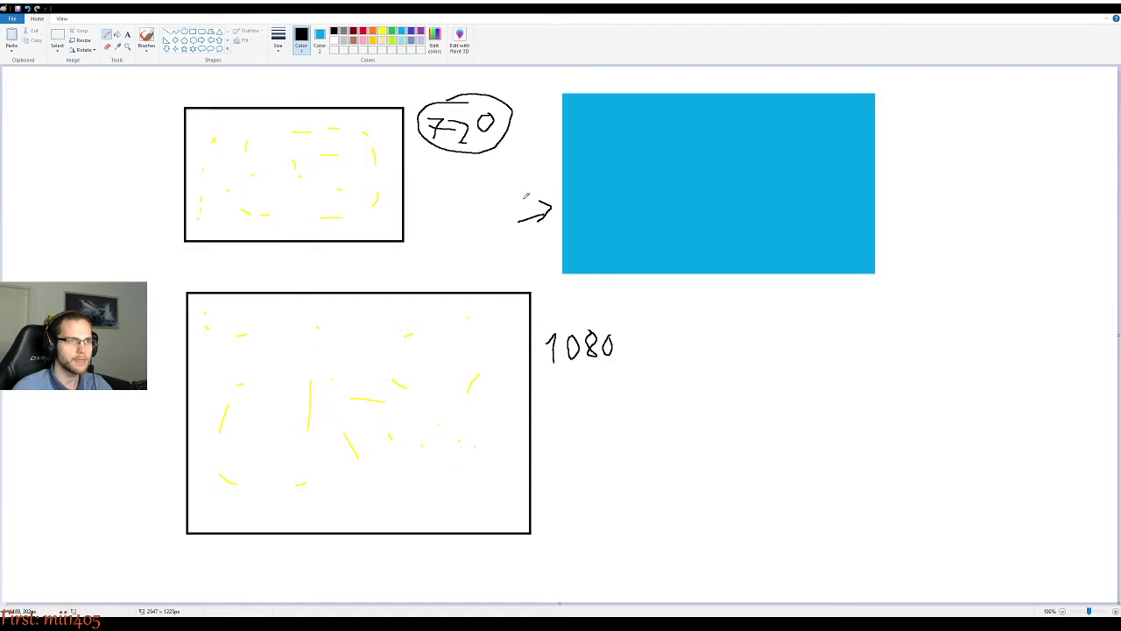
pyautogui.moveTo(887, 143)
pyautogui.mouseDown()
pyautogui.moveTo(886, 182)
pyautogui.moveTo(901, 143)
pyautogui.moveTo(894, 179)
pyautogui.moveTo(939, 175)
pyautogui.moveTo(946, 149)
pyautogui.moveTo(969, 152)
pyautogui.mouseUp()
pyautogui.moveTo(969, 157)
pyautogui.mouseDown()
pyautogui.moveTo(985, 170)
pyautogui.moveTo(982, 155)
pyautogui.moveTo(984, 166)
pyautogui.mouseUp()
pyautogui.moveTo(974, 150)
pyautogui.mouseDown()
pyautogui.moveTo(1000, 142)
pyautogui.moveTo(1017, 171)
pyautogui.mouseUp()
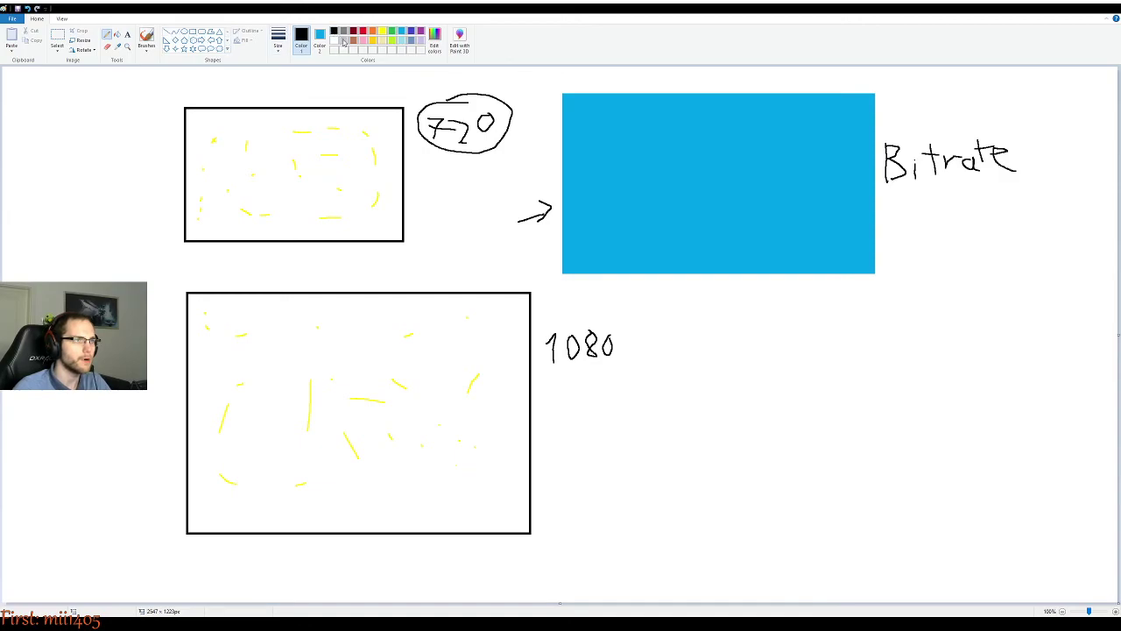
# Step: Handwrite 30 below the blue block and begin writing 60 to its right
pyautogui.moveTo(653, 493)
pyautogui.mouseDown()
pyautogui.moveTo(687, 510)
pyautogui.moveTo(662, 542)
pyautogui.mouseUp()
pyautogui.moveTo(714, 505)
pyautogui.mouseDown()
pyautogui.moveTo(700, 522)
pyautogui.moveTo(717, 504)
pyautogui.mouseUp()
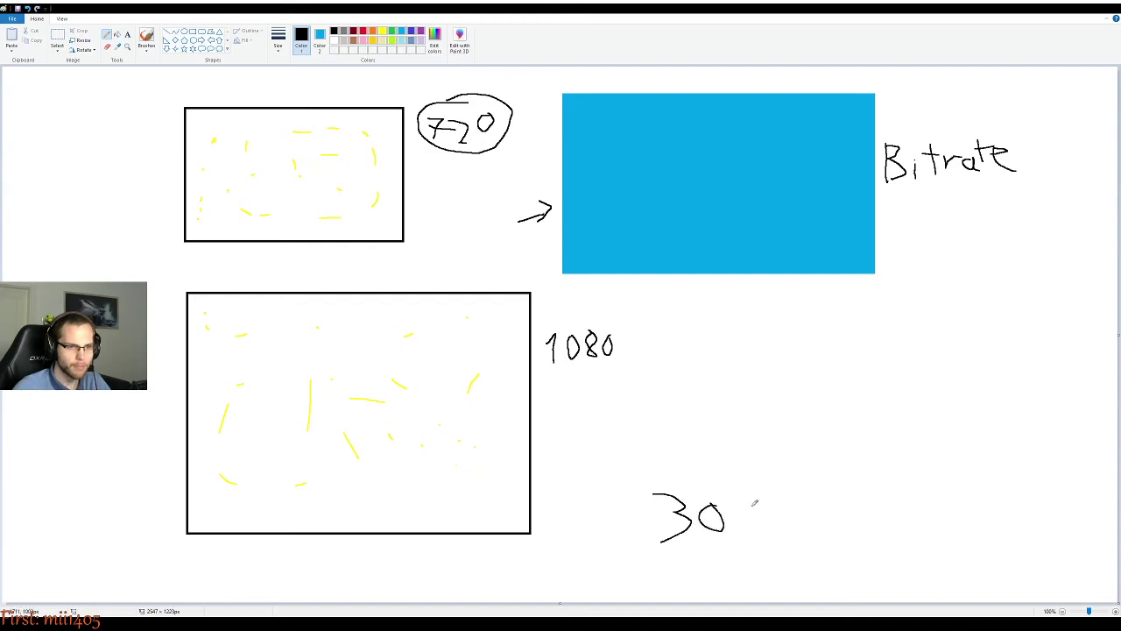
pyautogui.moveTo(844, 489)
pyautogui.mouseDown()
pyautogui.moveTo(830, 512)
pyautogui.moveTo(860, 515)
pyautogui.moveTo(875, 494)
pyautogui.mouseUp()
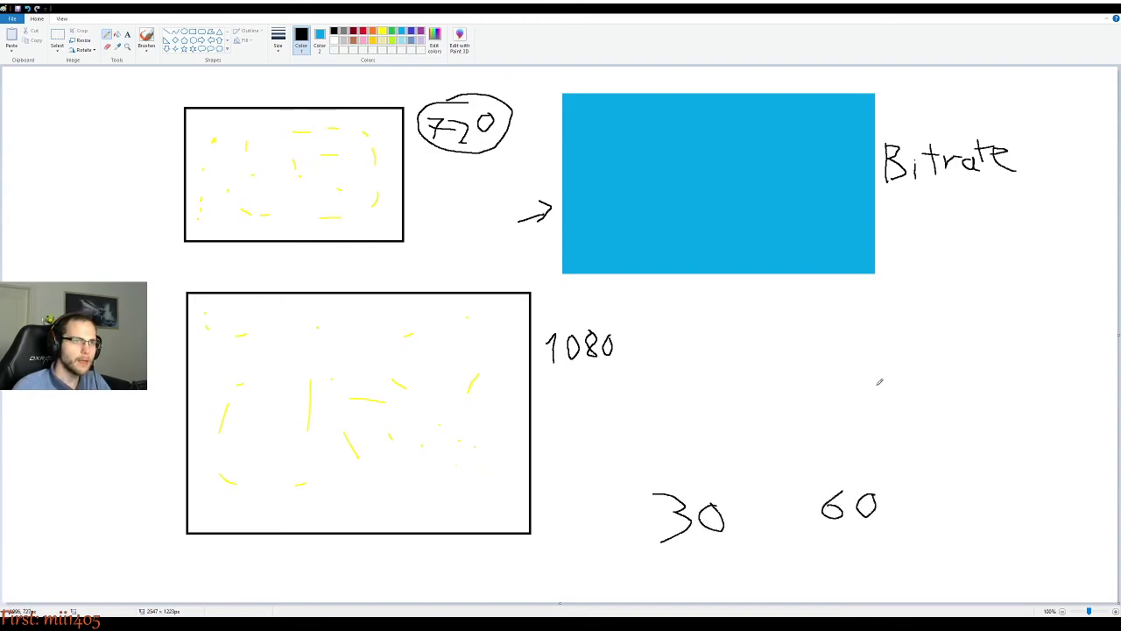